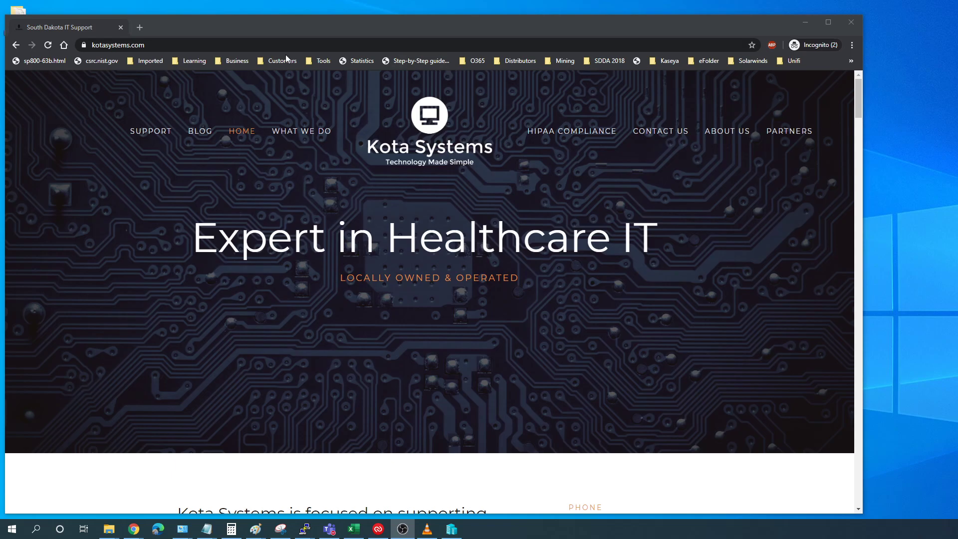
Open kotaremote.screenconnect.com in a new browser tab.
left_click(142, 28)
type("kotaremo")
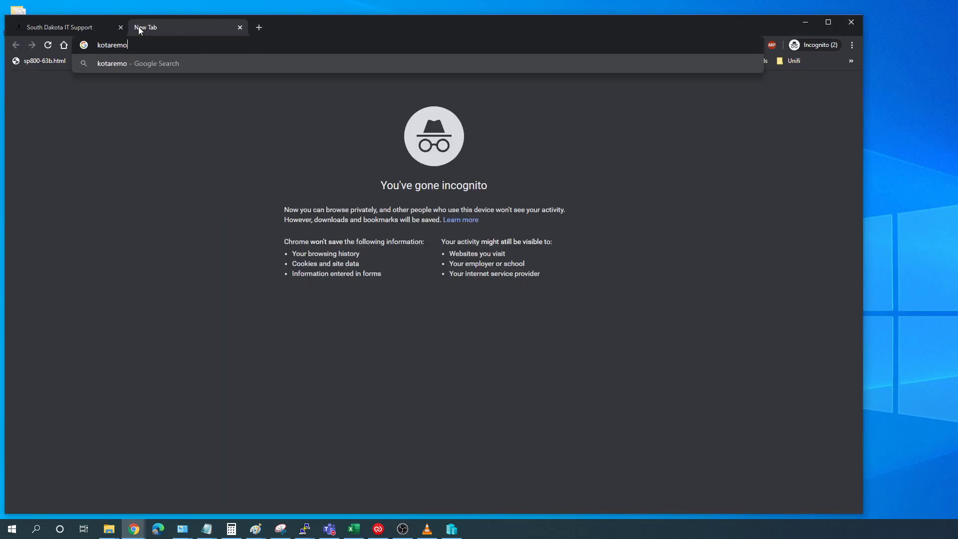
type("te.sc")
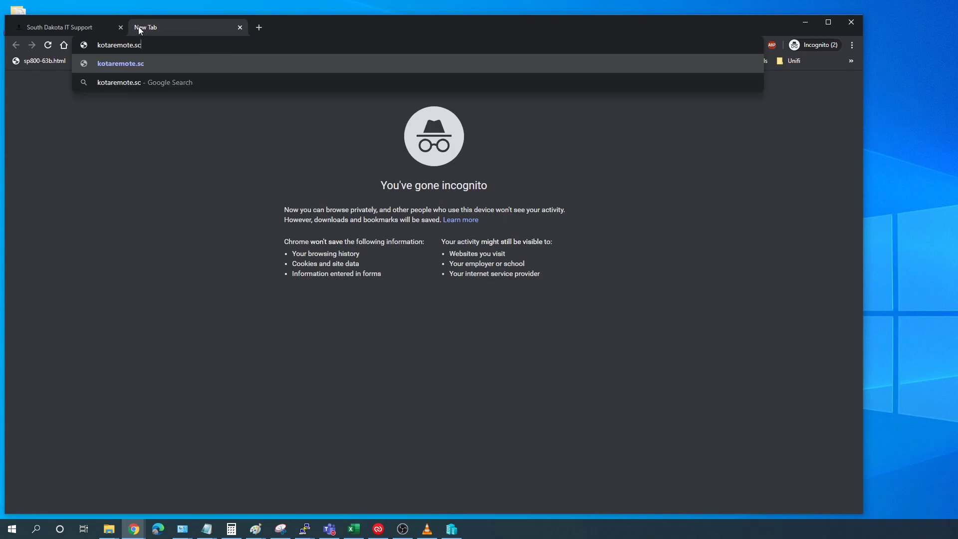
type("reenconnec.")
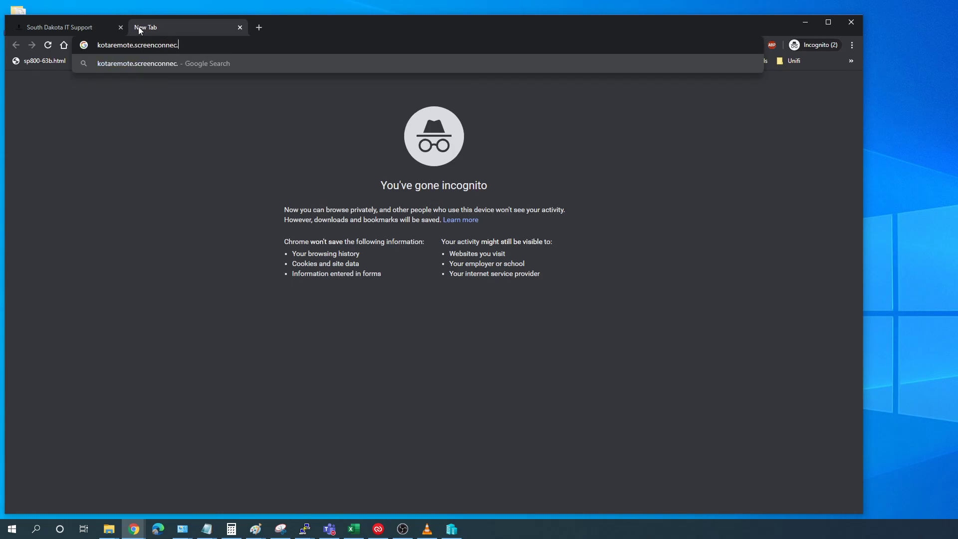
key("BackSpace")
type("t.com")
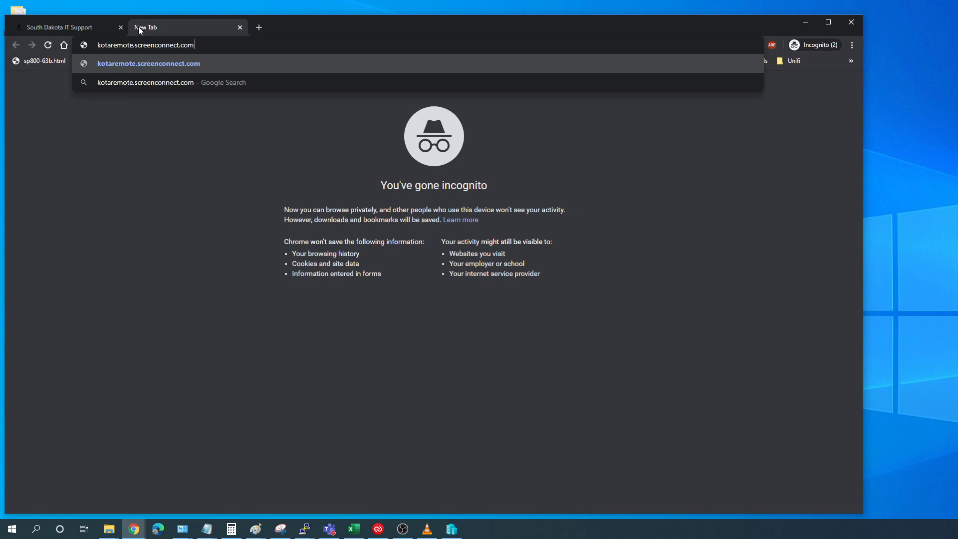
key("Return")
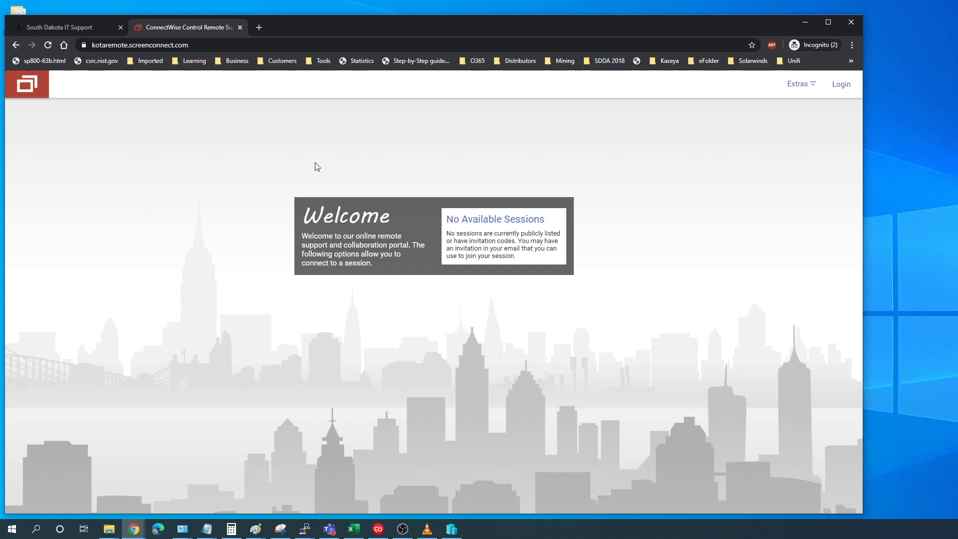
Go to the portal's login page and sign in with the prefilled user name and the account password.
left_click(843, 86)
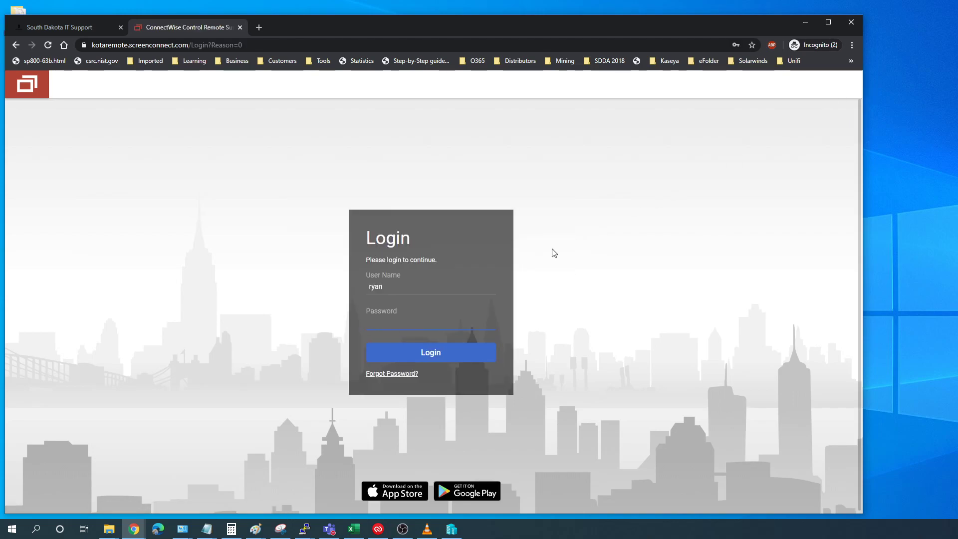
left_click(456, 287)
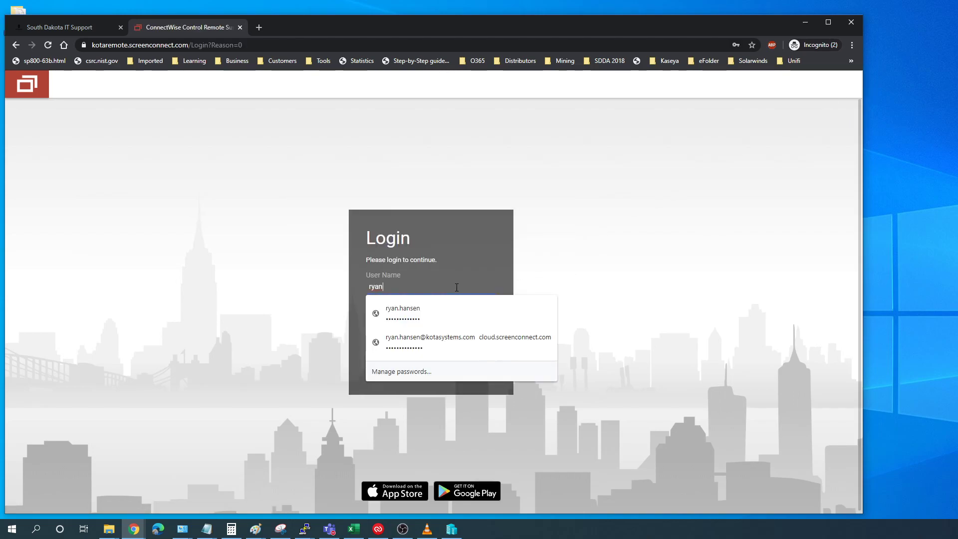
left_click(463, 247)
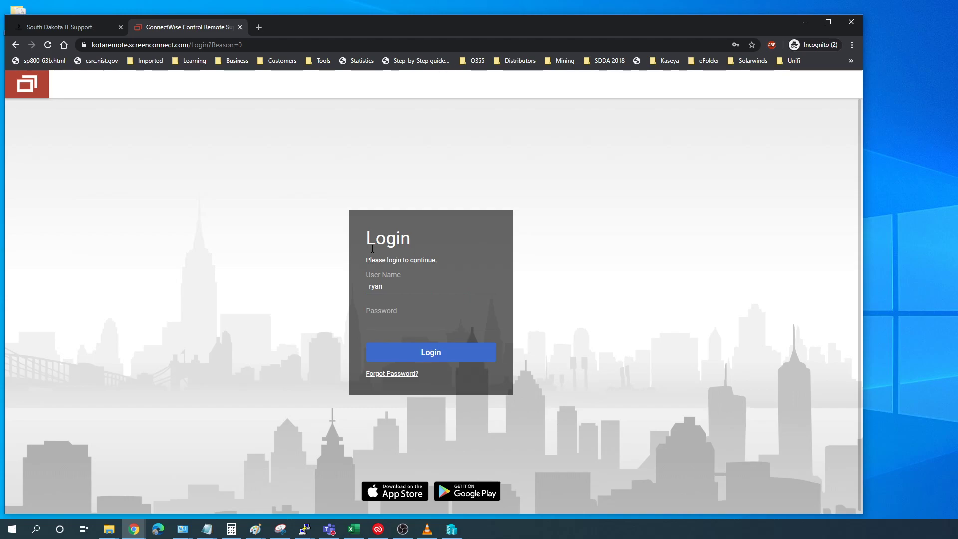
left_click(409, 323)
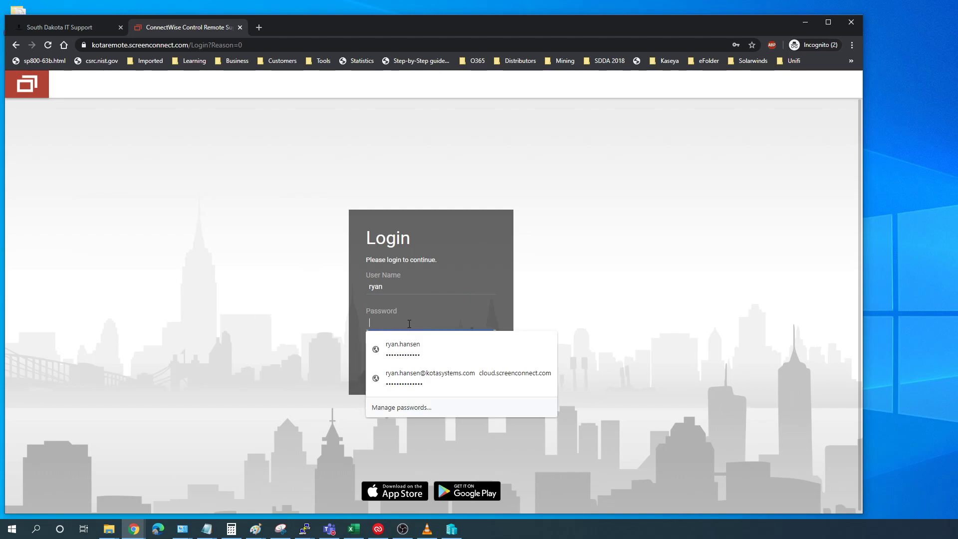
type("********")
key("Return")
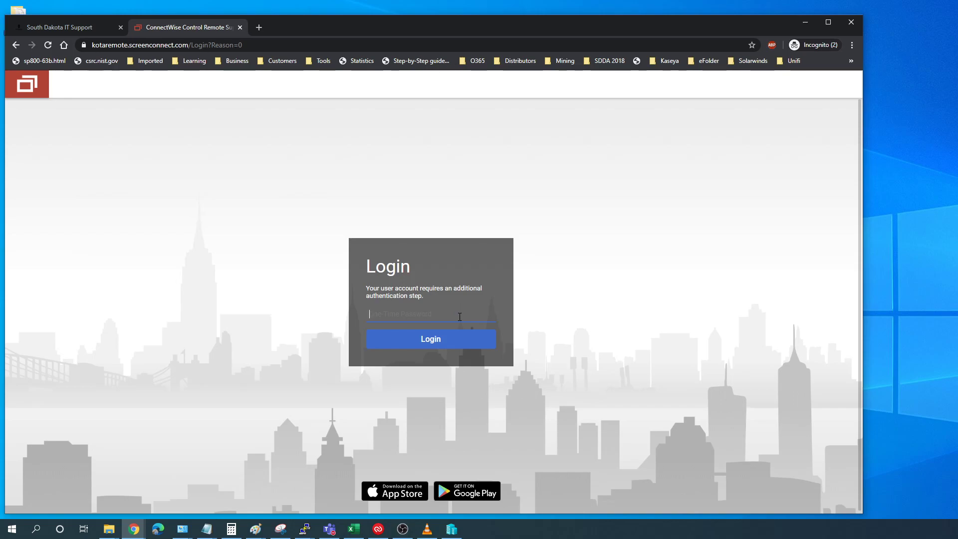
Enter the verification code for the additional authentication step and complete the login.
key("Return")
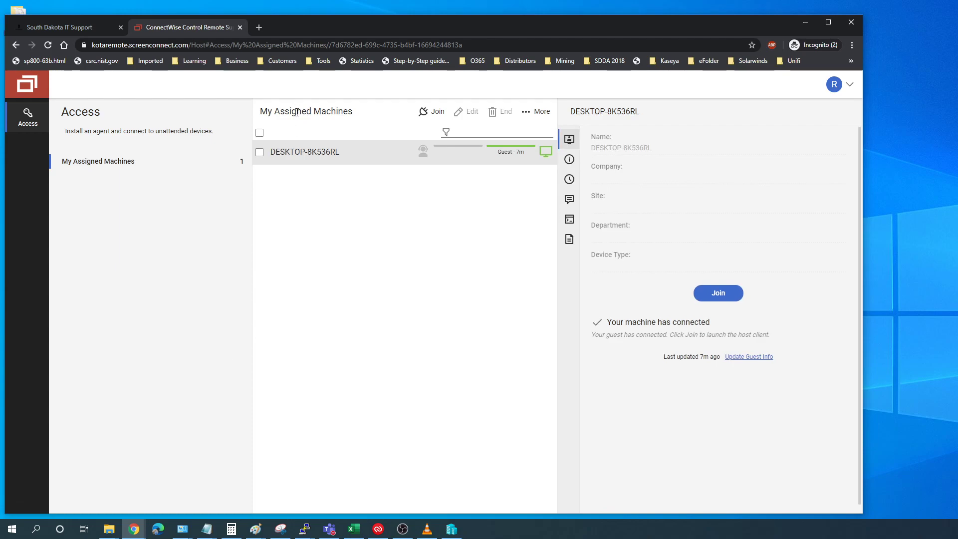
Join the session of DESKTOP-8K536RL from My Assigned Machines and run the downloaded ConnectWise Control client.
left_click_drag(261, 109, 341, 102)
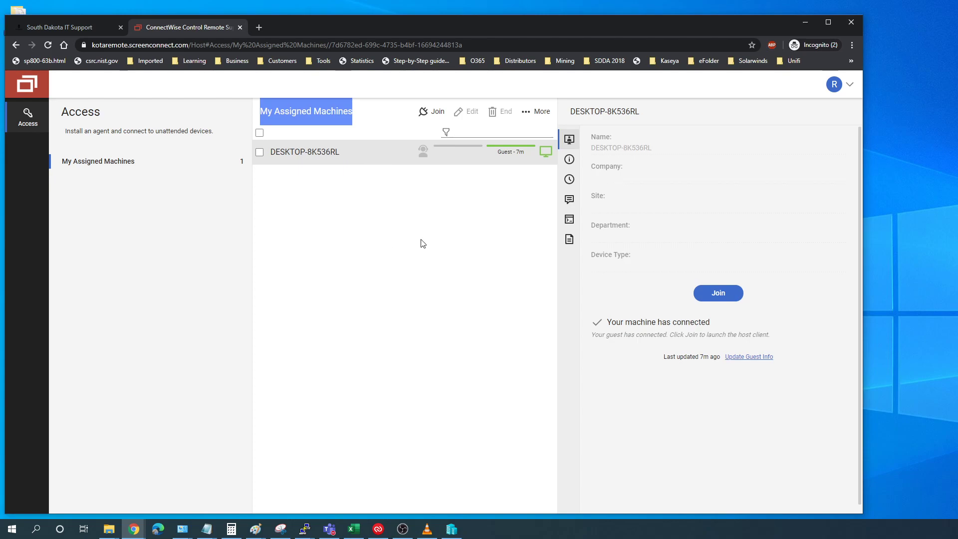
left_click(413, 256)
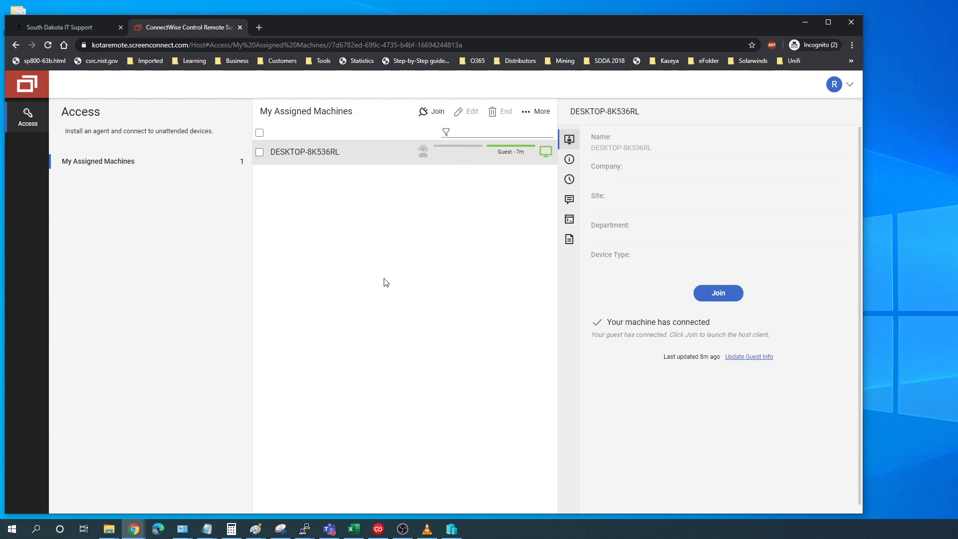
double_click(318, 159)
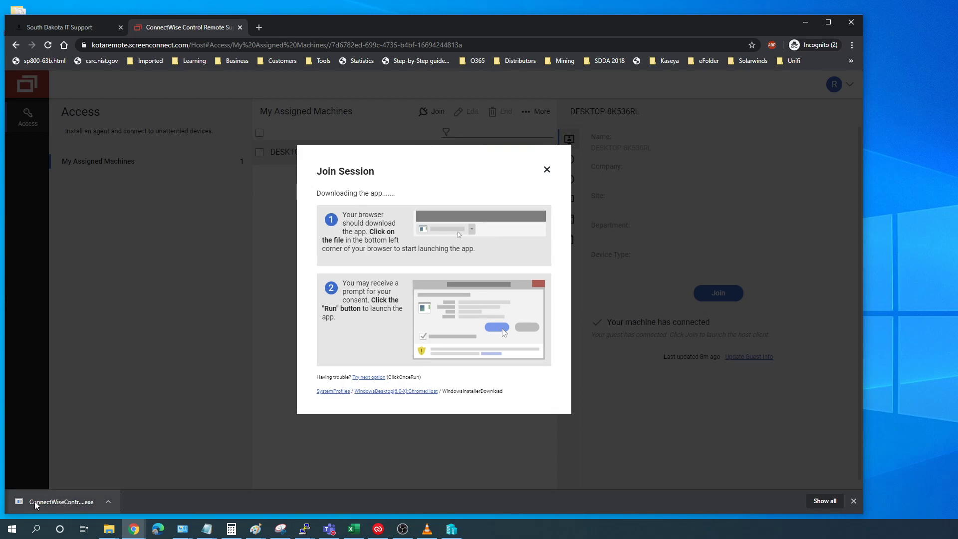
left_click(63, 501)
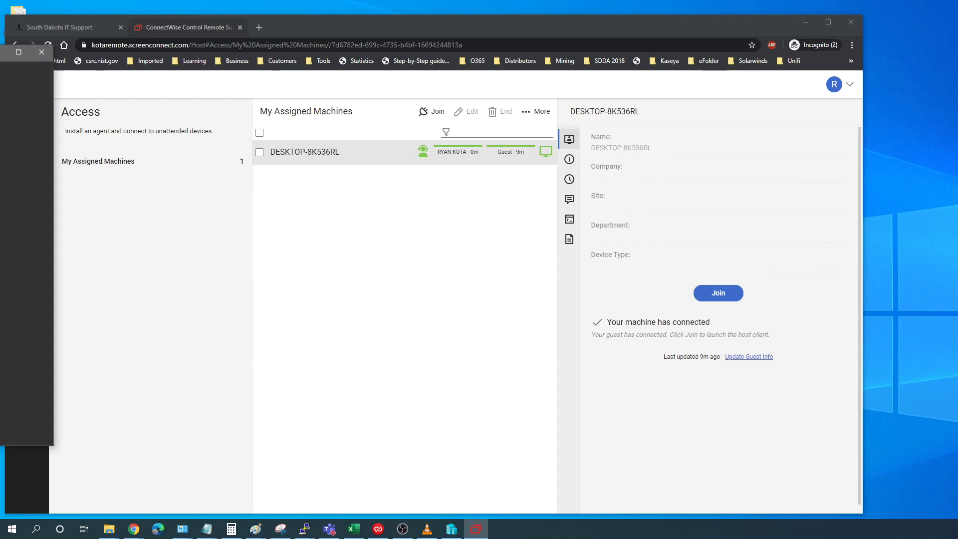
Move the remote session window fully into view over the browser page.
left_click_drag(588, 57, 607, 57)
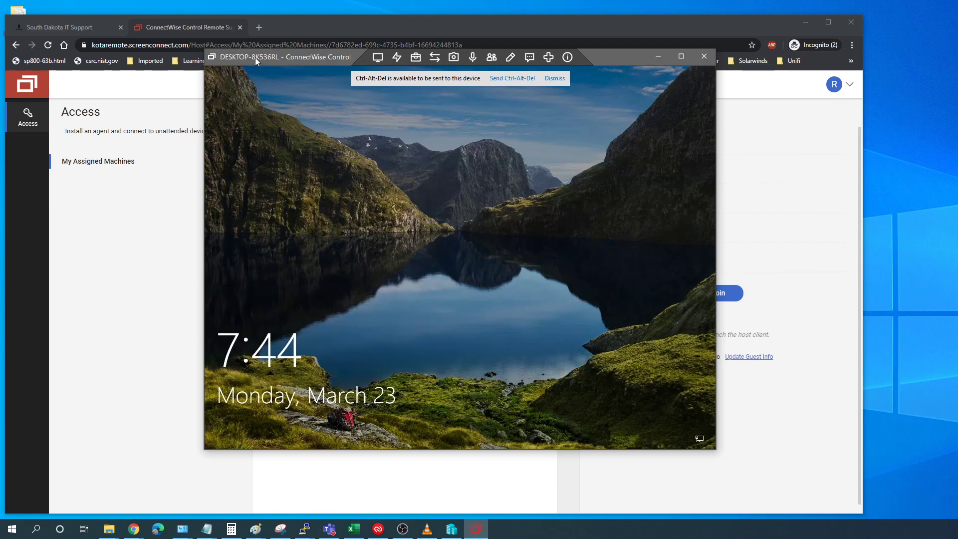
left_click_drag(277, 57, 267, 57)
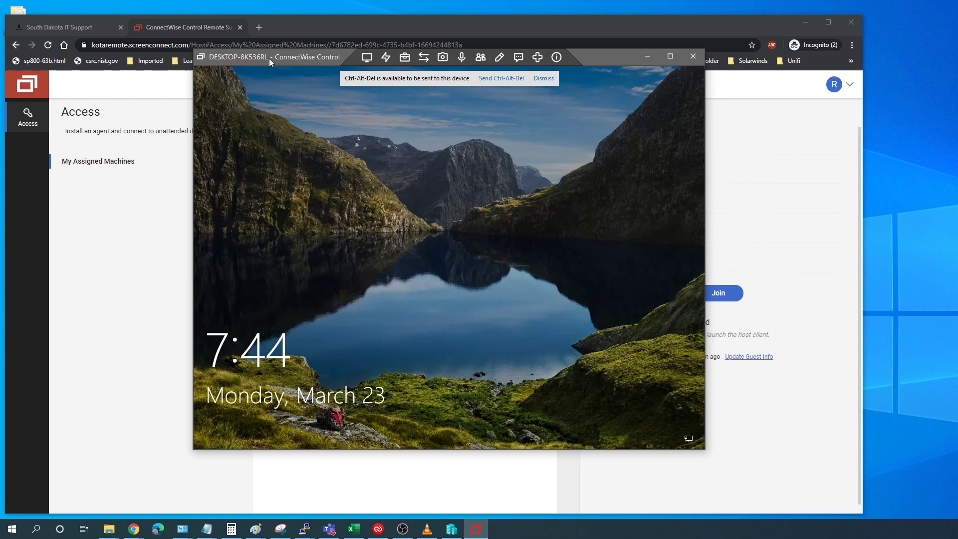
left_click_drag(277, 54, 267, 175)
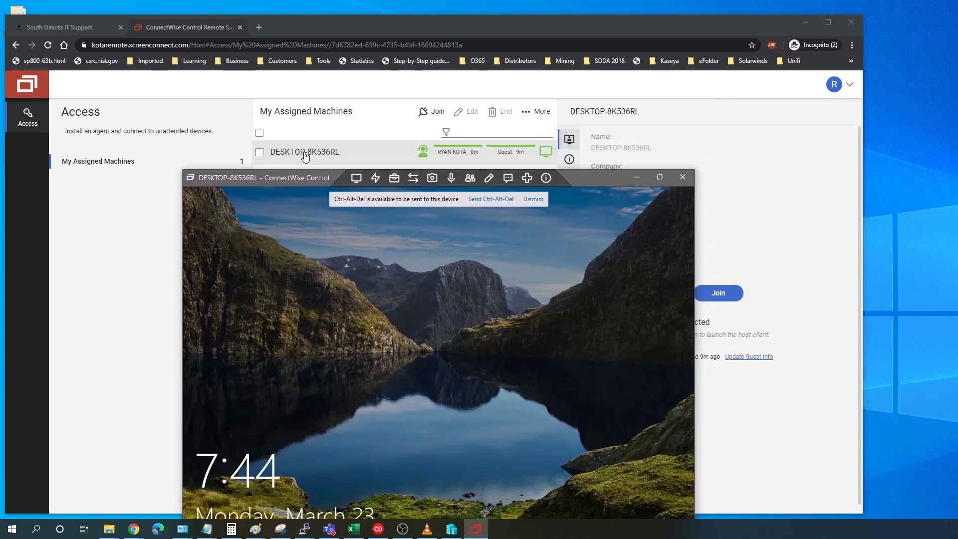
left_click_drag(307, 177, 288, 78)
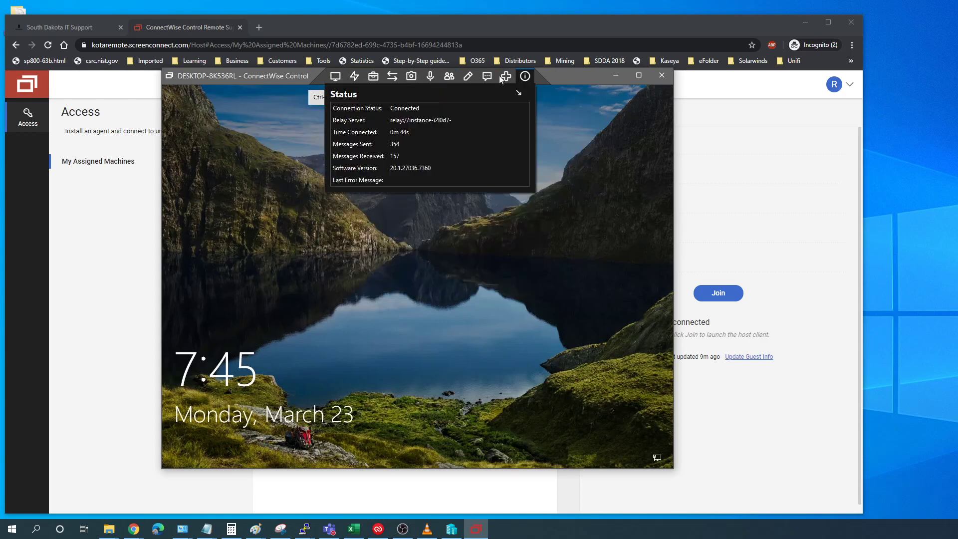
Examine the session's view options for monitors, quality, zoom and logon session.
mouse_move(336, 77)
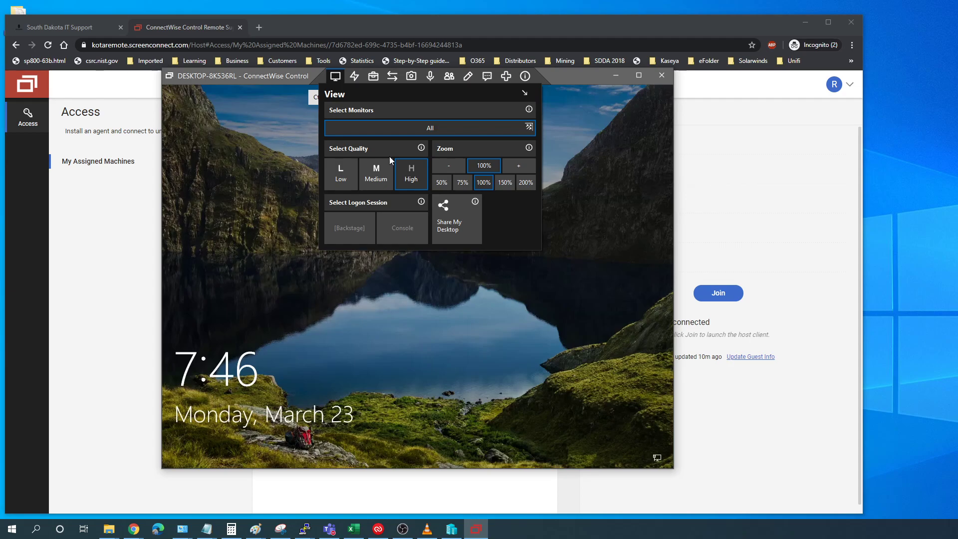
left_click(391, 184)
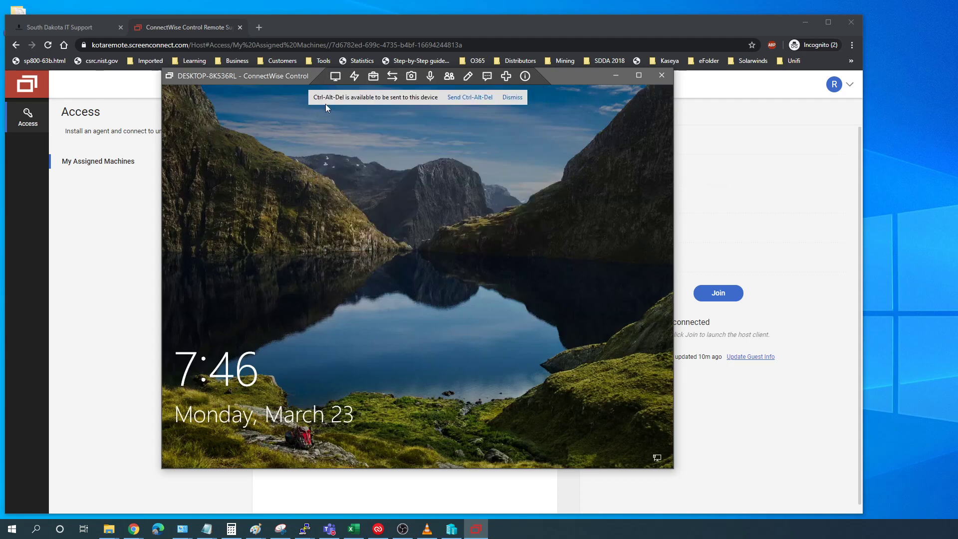
mouse_move(335, 77)
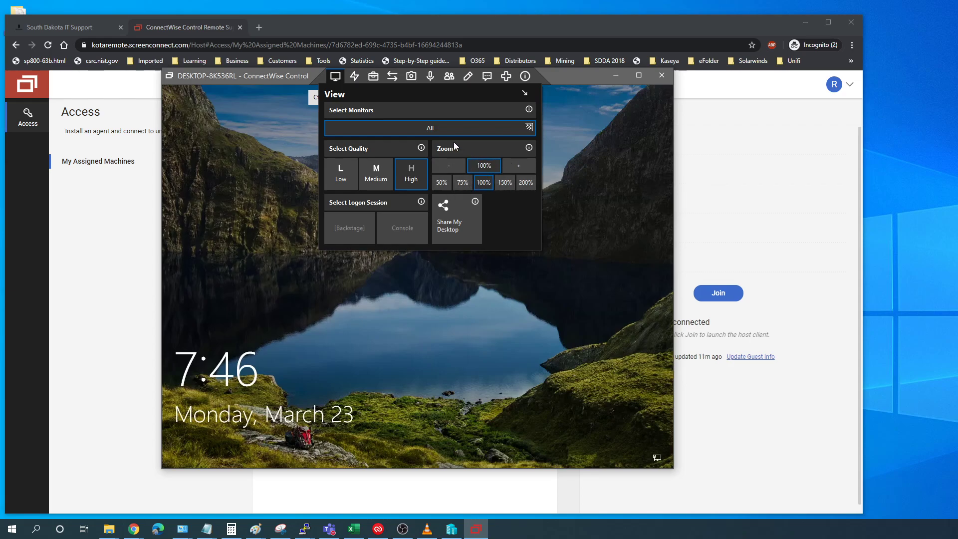
Reboot the remote machine to normal mode with reconnection and confirm the reboot.
left_click(355, 76)
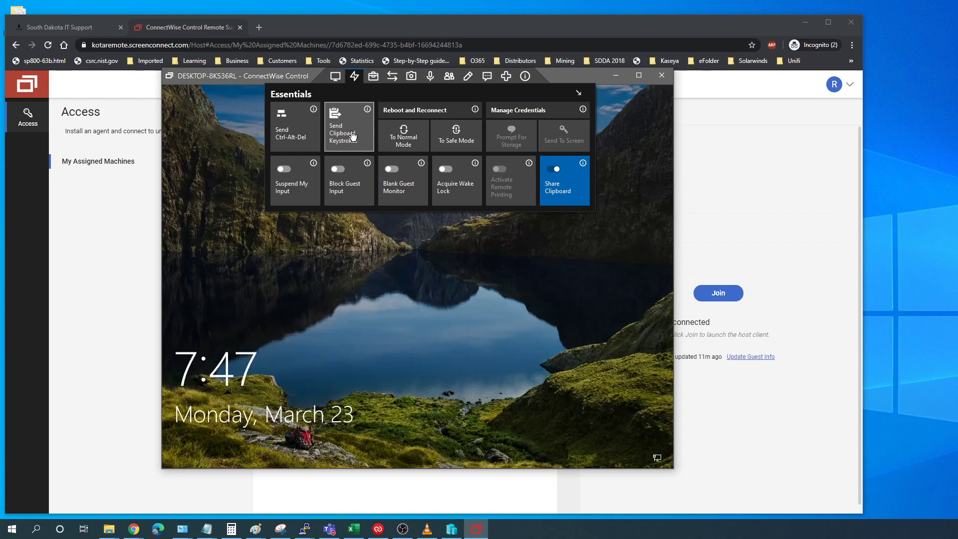
left_click(406, 144)
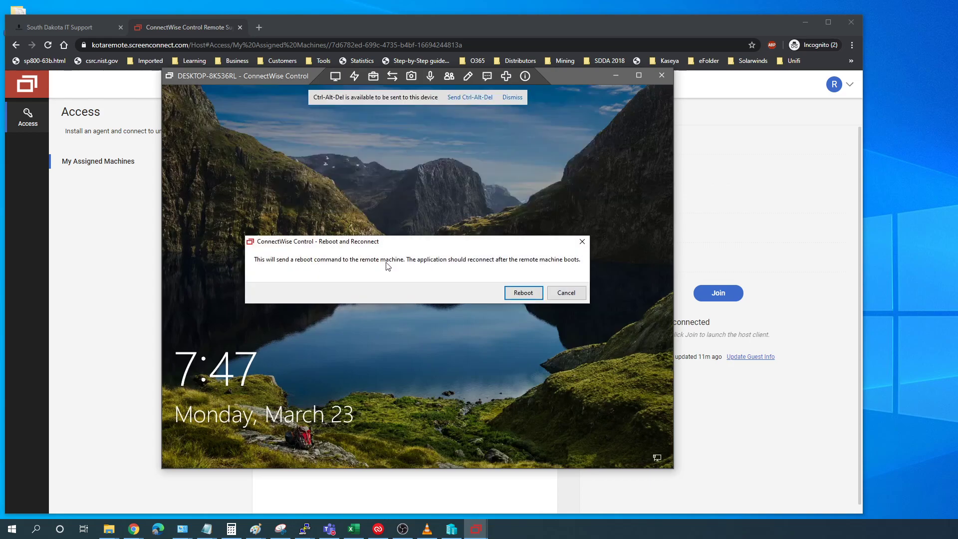
left_click(520, 295)
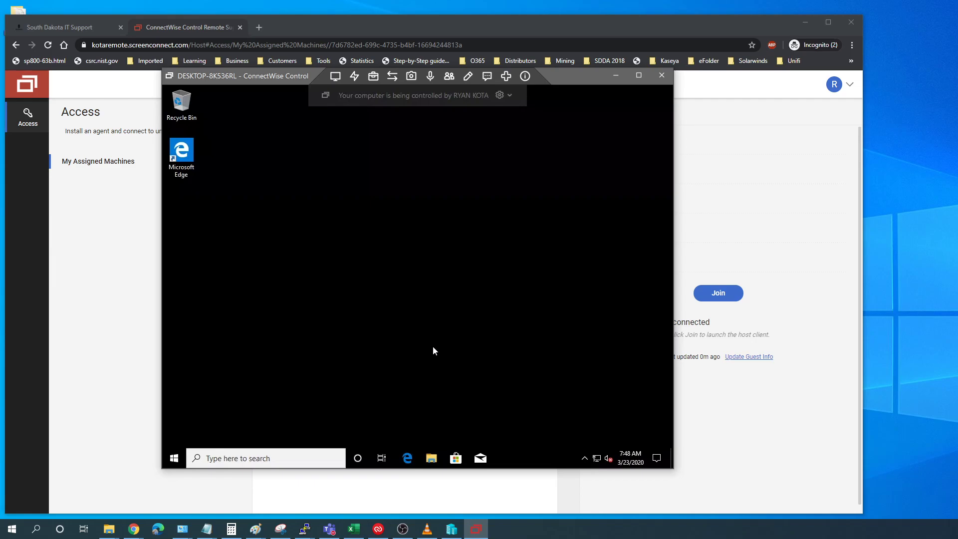
Look through the remote desktop's Start menu and search pane, closing each again.
mouse_move(282, 76)
left_mouse_down()
mouse_move(412, 84)
mouse_move(470, 70)
mouse_move(286, 62)
left_mouse_up()
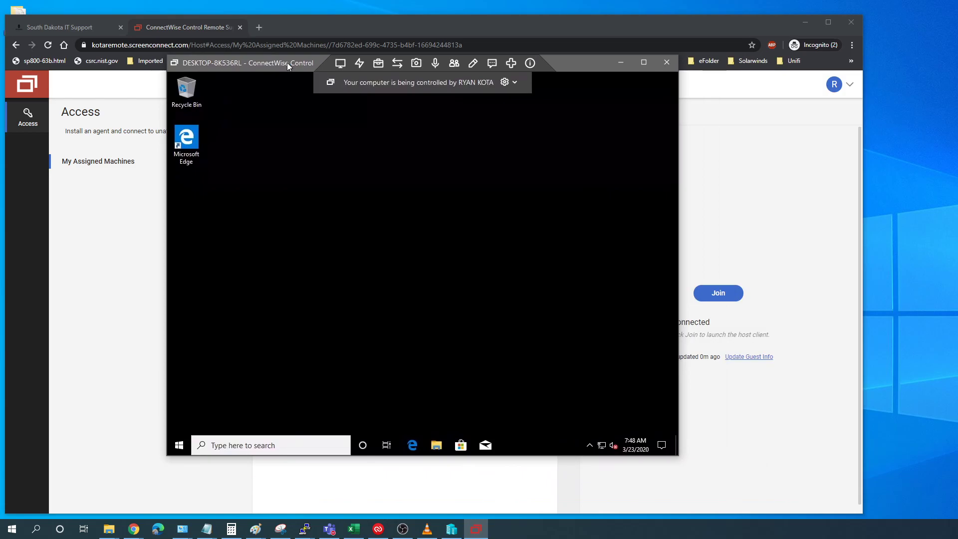
left_click(180, 444)
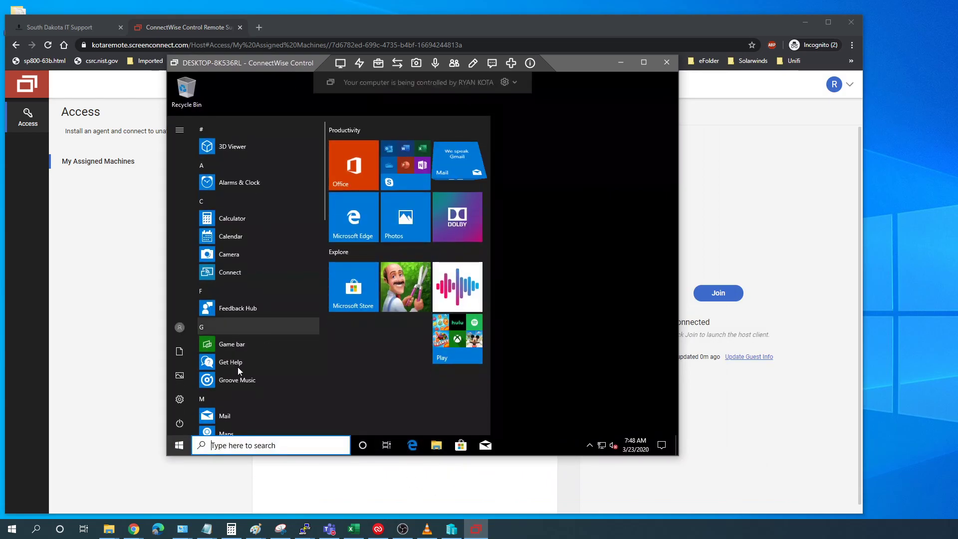
scroll(237, 367, "down", 5)
scroll(237, 367, "up", 5)
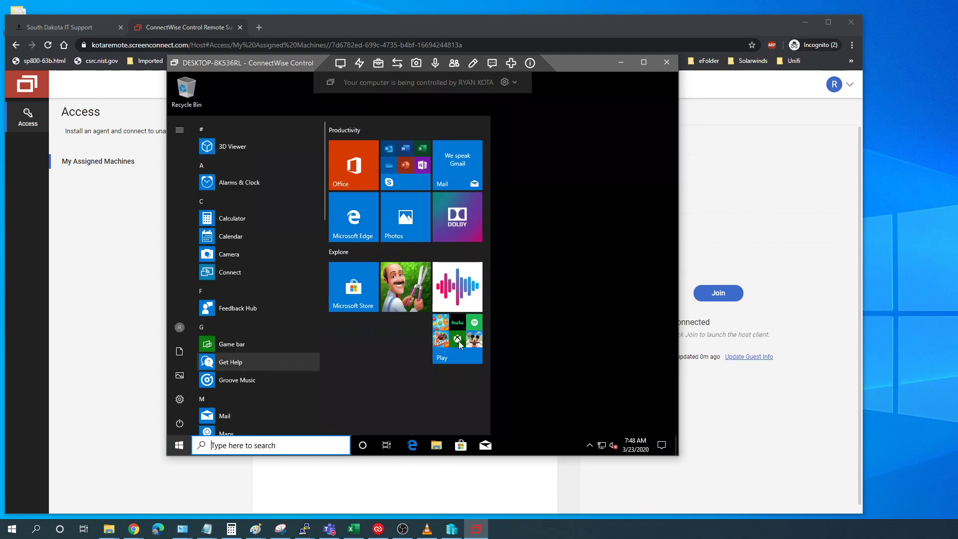
left_click(620, 291)
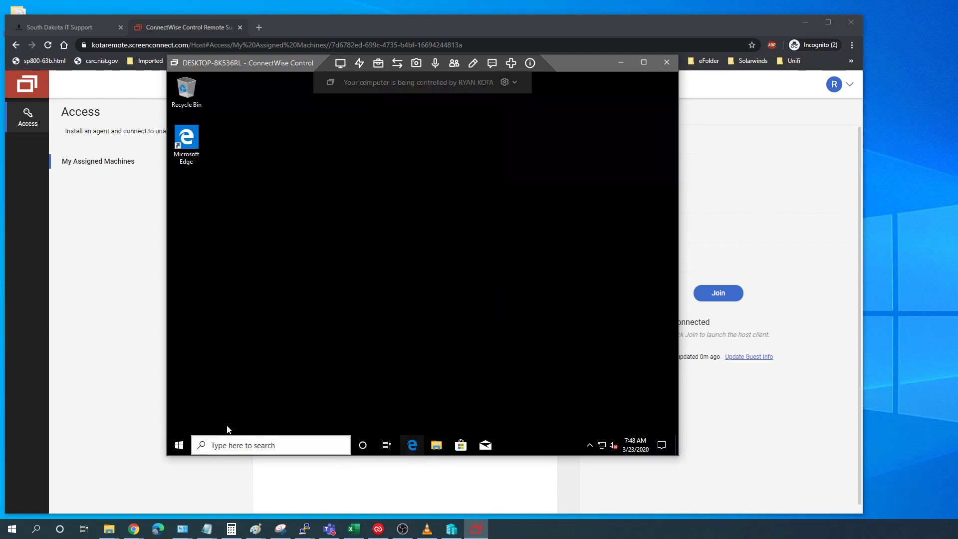
left_click(284, 442)
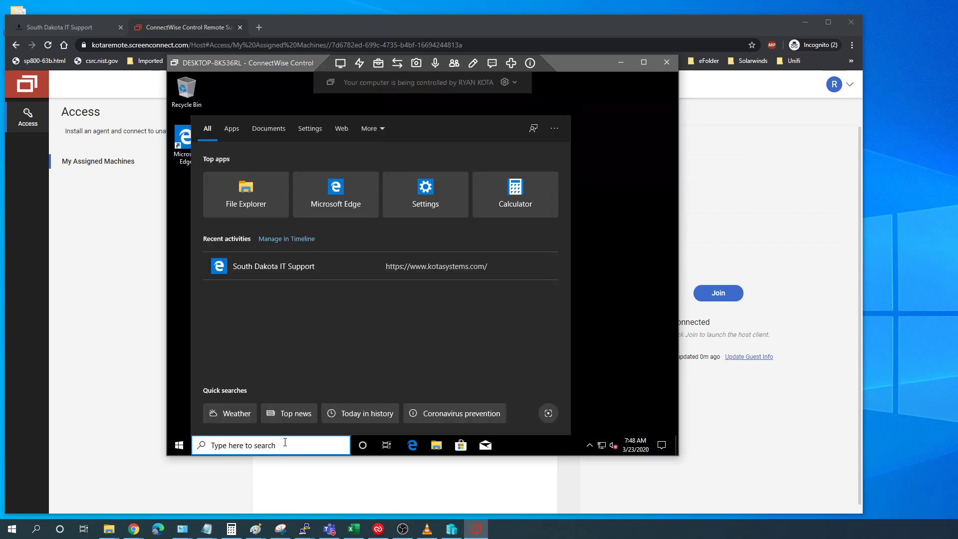
left_click(646, 161)
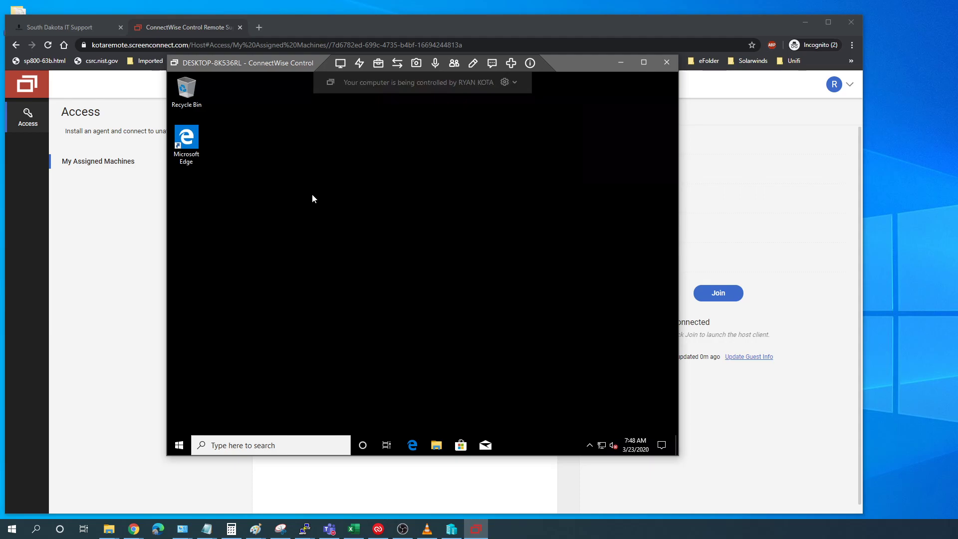
Close the remote session window and log out of the remote access portal.
left_click(666, 63)
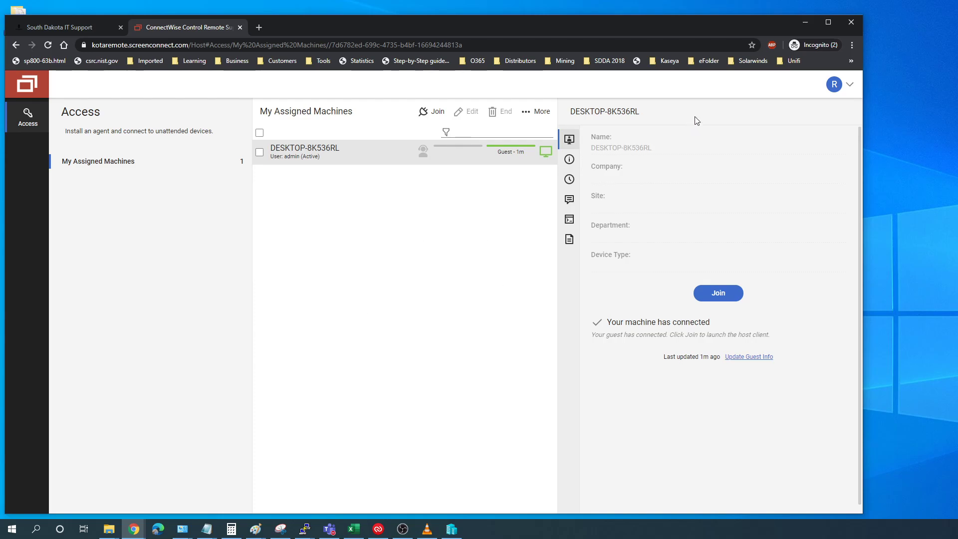
left_click(848, 86)
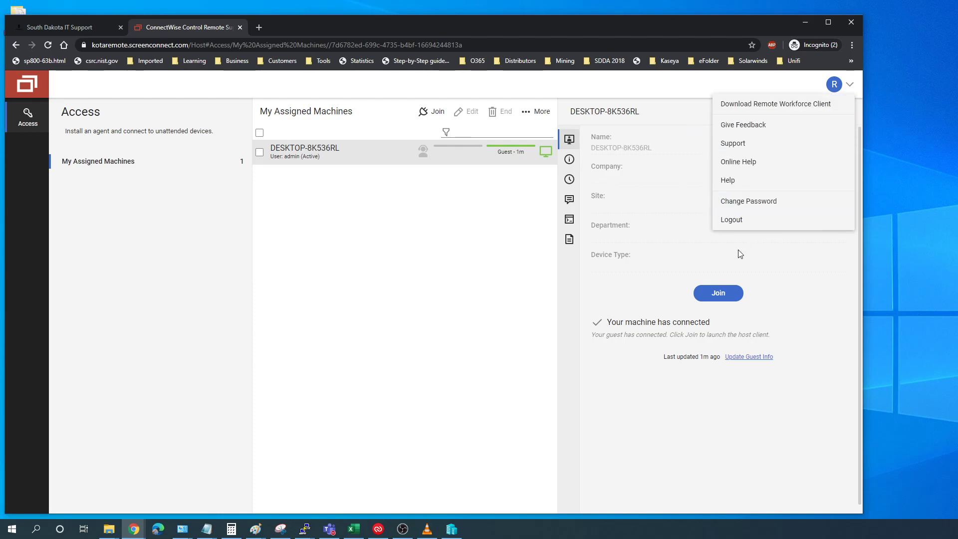
left_click(732, 220)
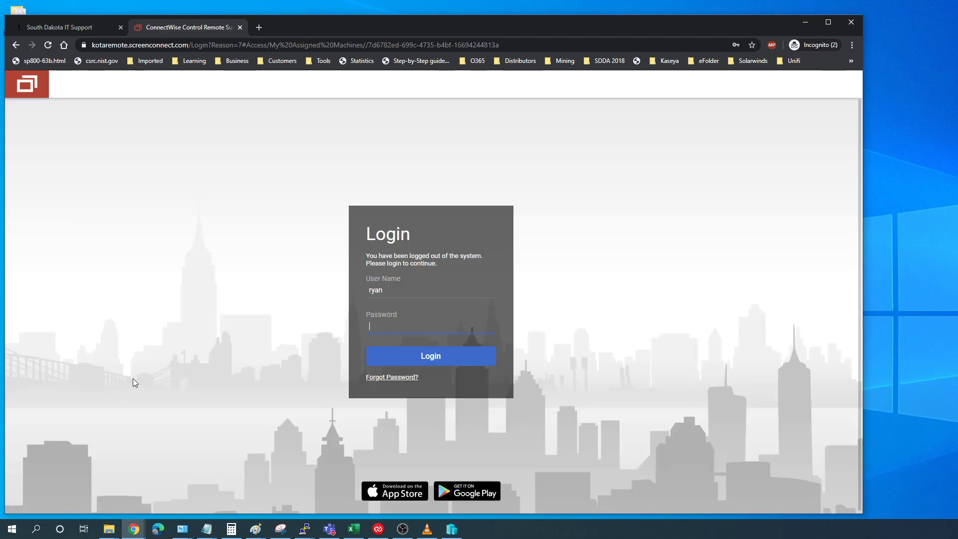